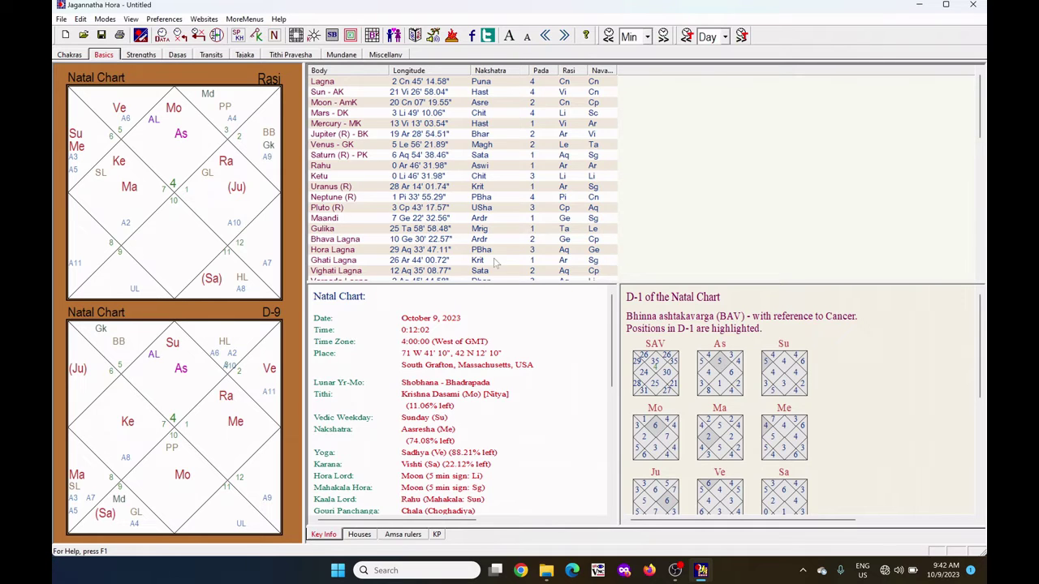
{"action": "right_click", "coordinate": [162, 154]}
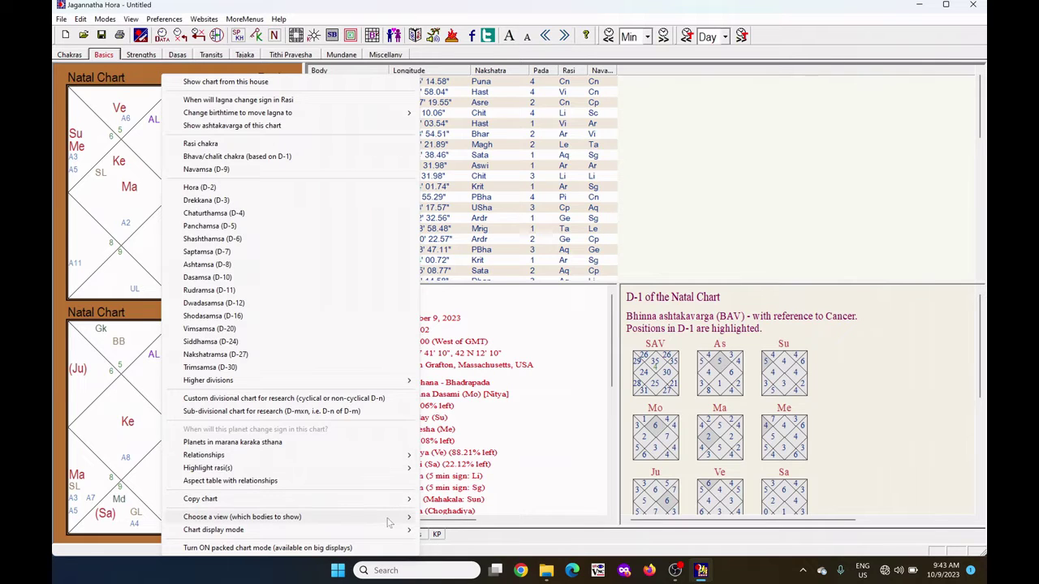
{"action": "mouse_move", "coordinate": [388, 520]}
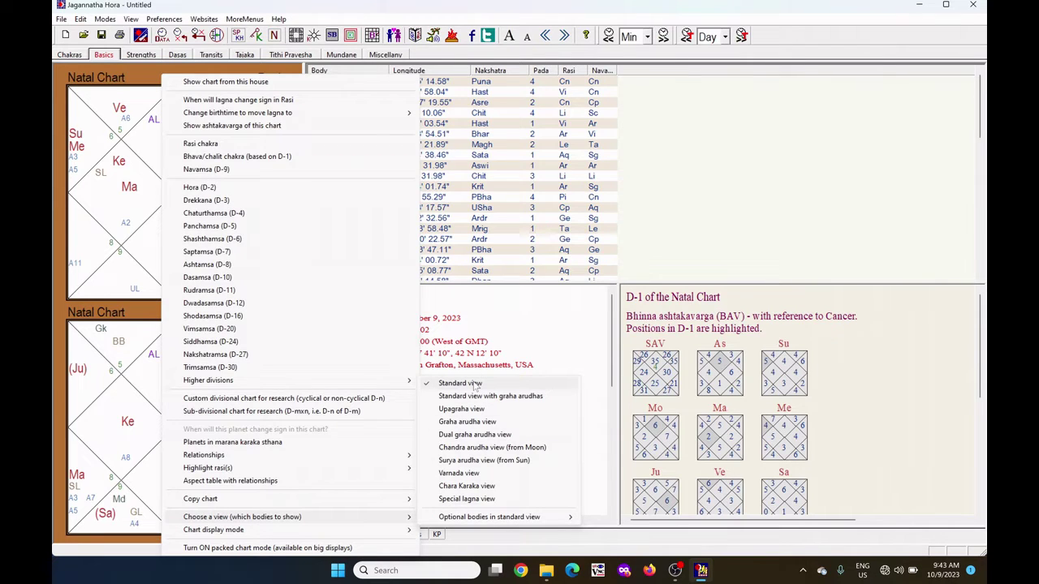
{"action": "mouse_move", "coordinate": [547, 519]}
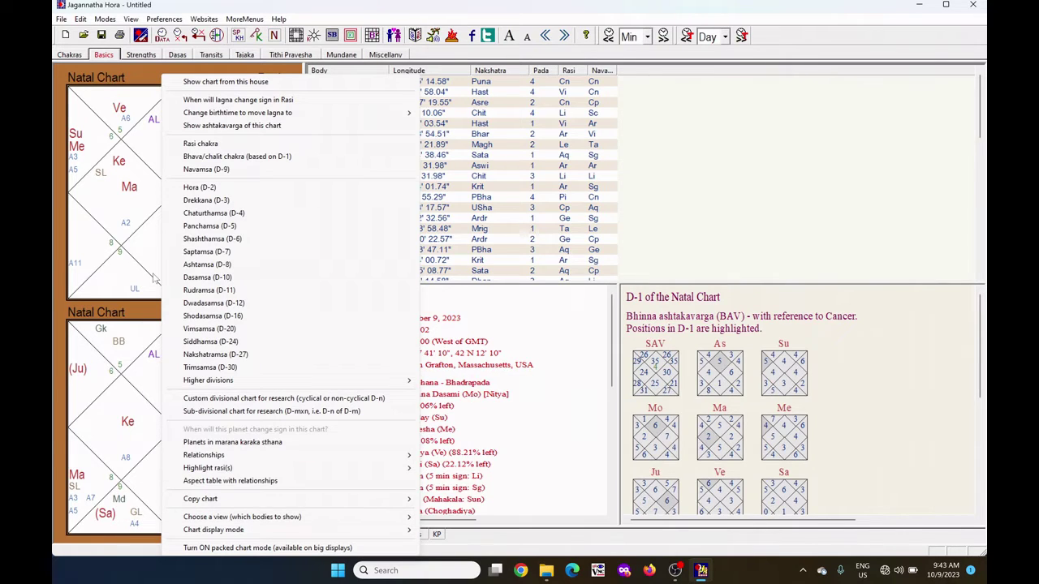
{"action": "left_click", "coordinate": [146, 255]}
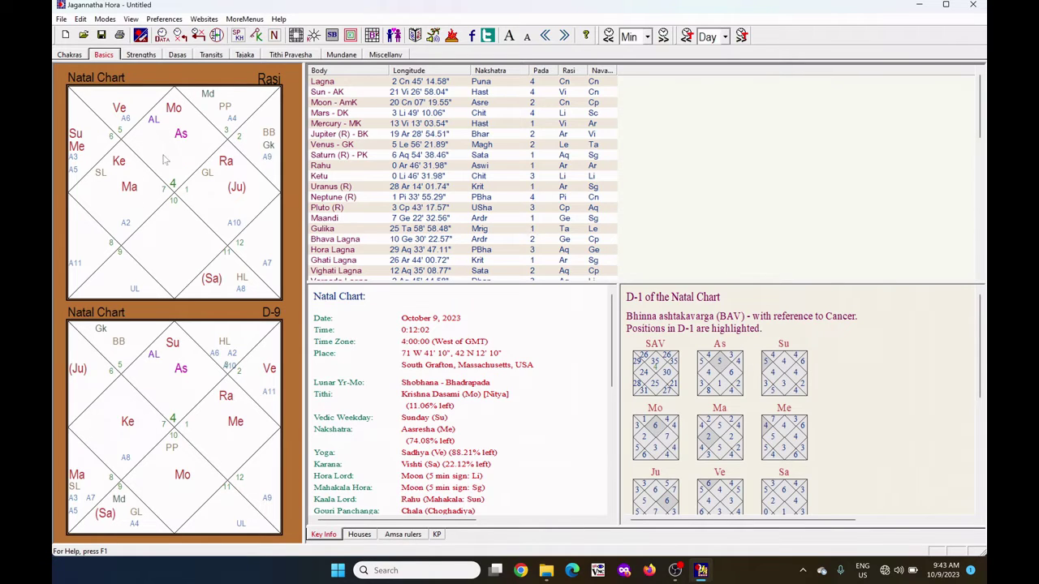
Step: Set the chara karaka scheme in the calculation preferences to Seven chara karakas (No PiK) - Sri KNRao
{"action": "left_click", "coordinate": [165, 20]}
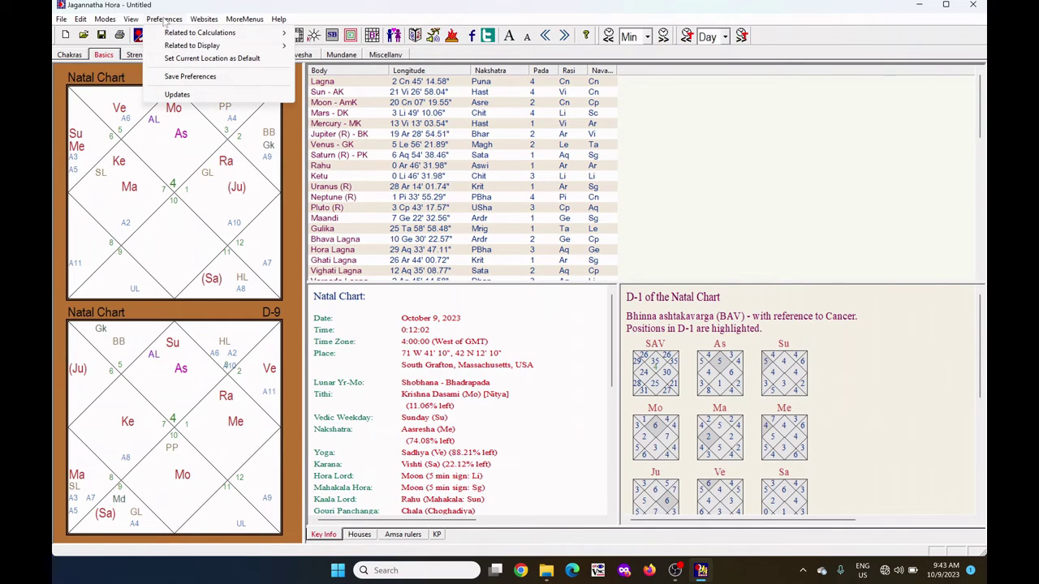
{"action": "mouse_move", "coordinate": [172, 32]}
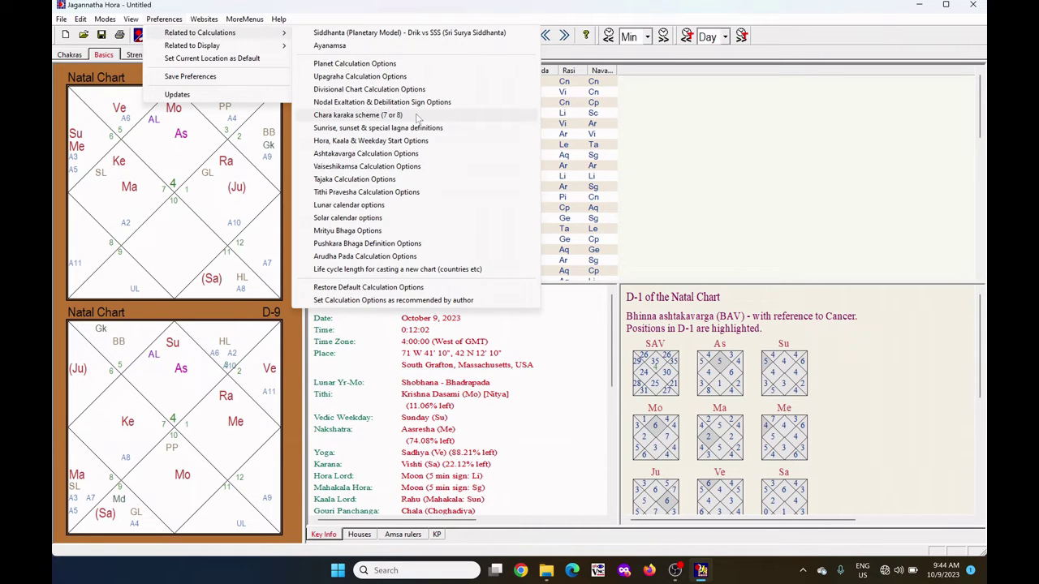
{"action": "left_click", "coordinate": [373, 116]}
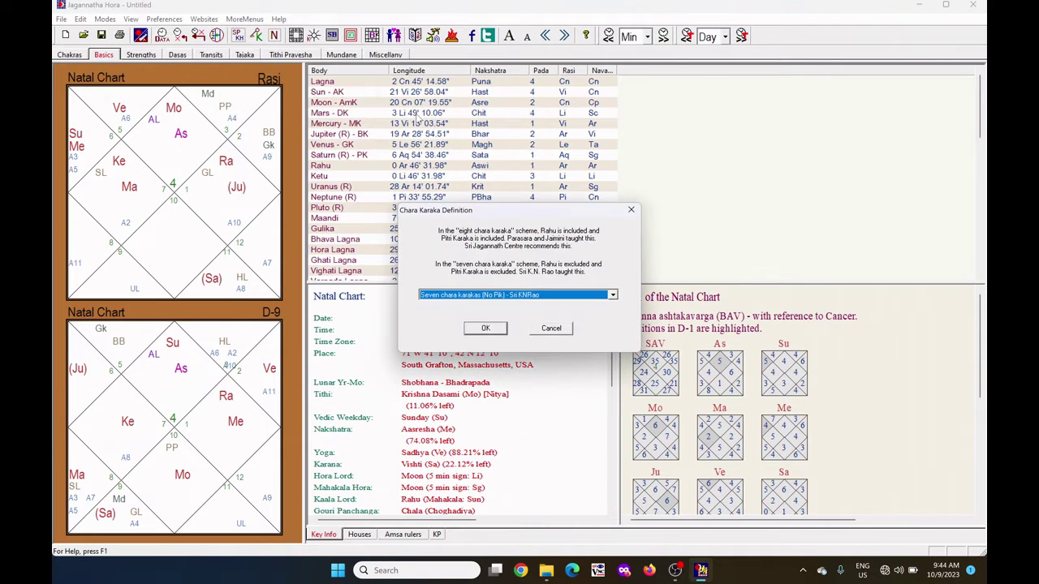
{"action": "left_click", "coordinate": [615, 298]}
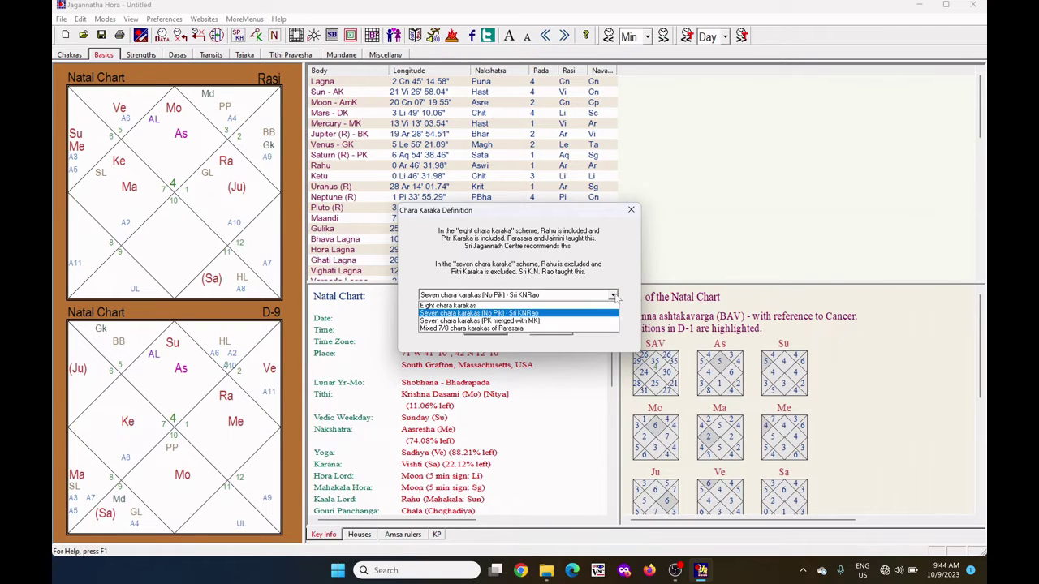
{"action": "left_click", "coordinate": [562, 316]}
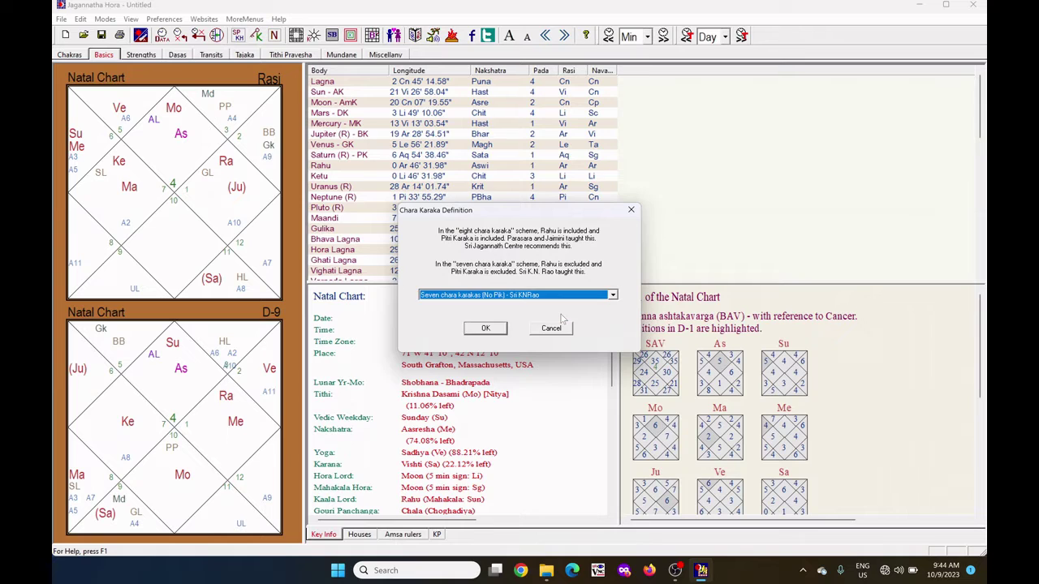
{"action": "left_click", "coordinate": [487, 331]}
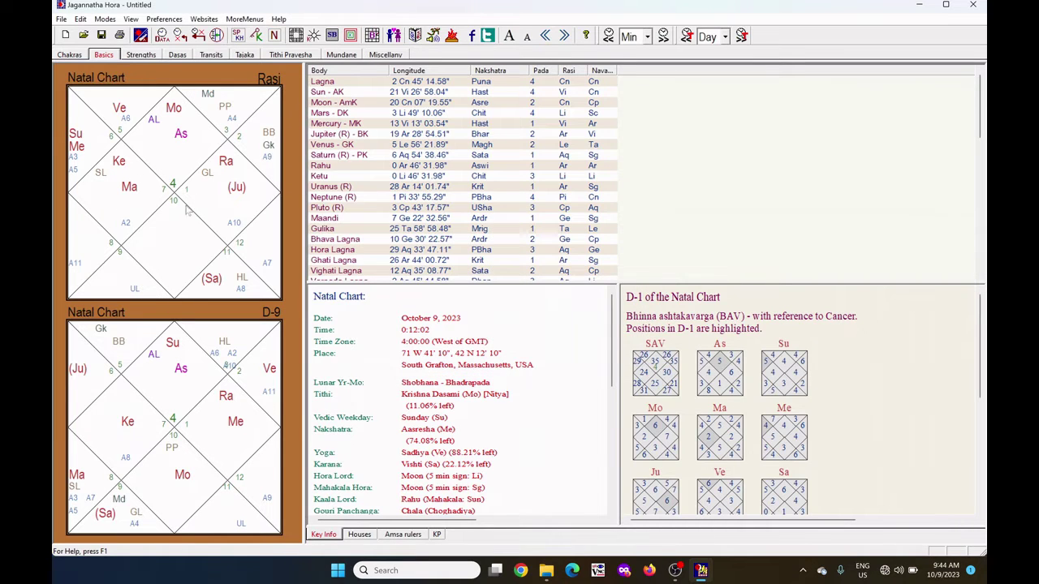
Step: Switch the Rasi natal chart to the Chara Karaka view
{"action": "right_click", "coordinate": [175, 162]}
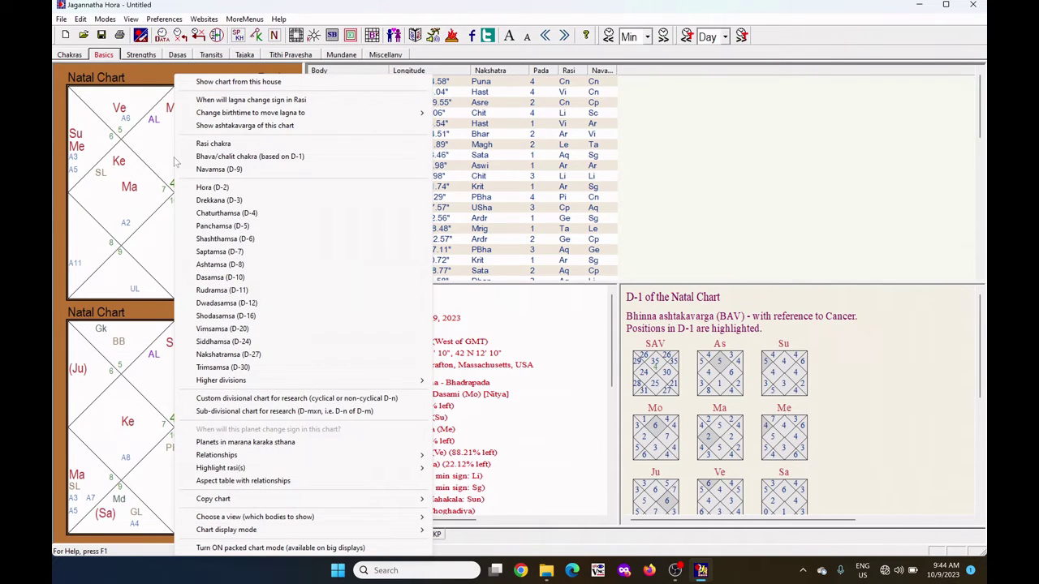
{"action": "mouse_move", "coordinate": [375, 524]}
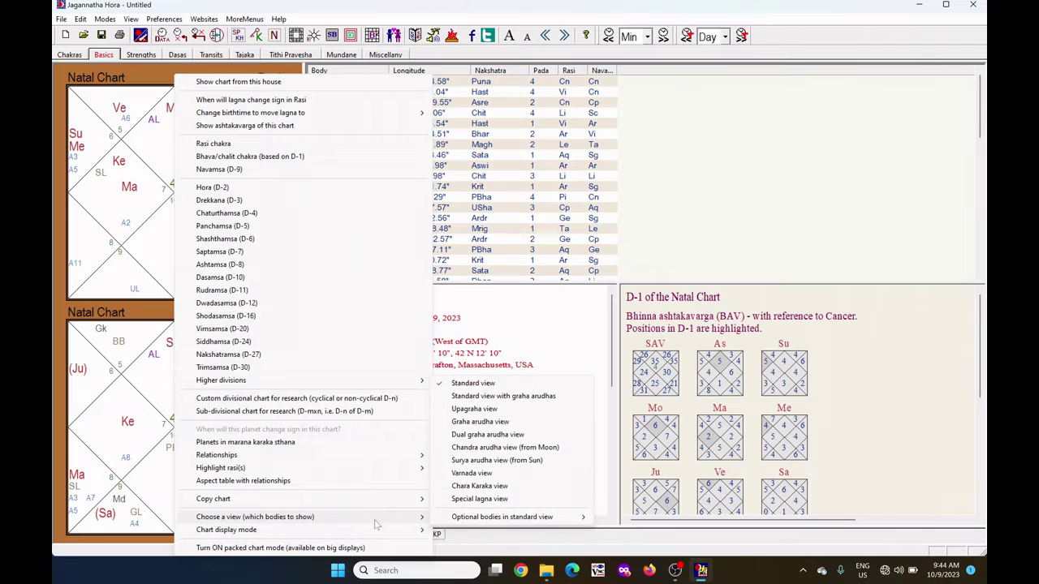
{"action": "left_click", "coordinate": [561, 488]}
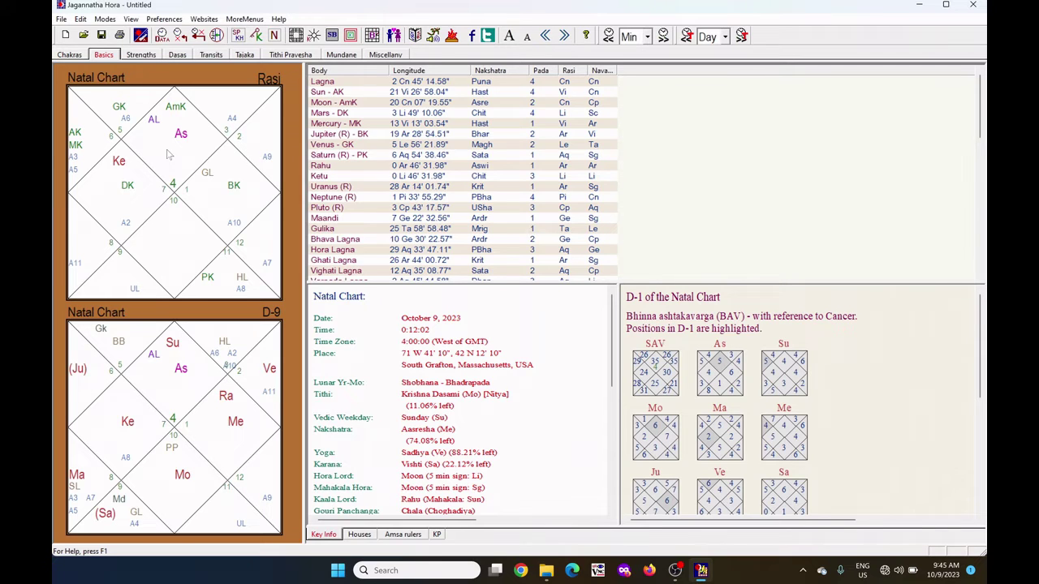
Step: Highlight the rasis aspected by the lagna's rasi (rasi drishti) in the Rasi chart
{"action": "right_click", "coordinate": [169, 155]}
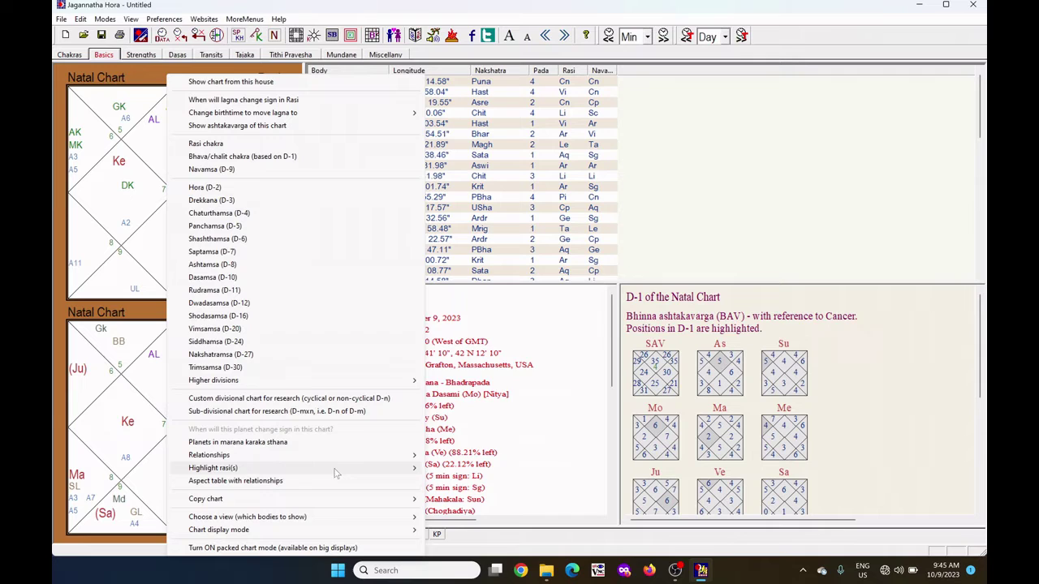
{"action": "mouse_move", "coordinate": [336, 474]}
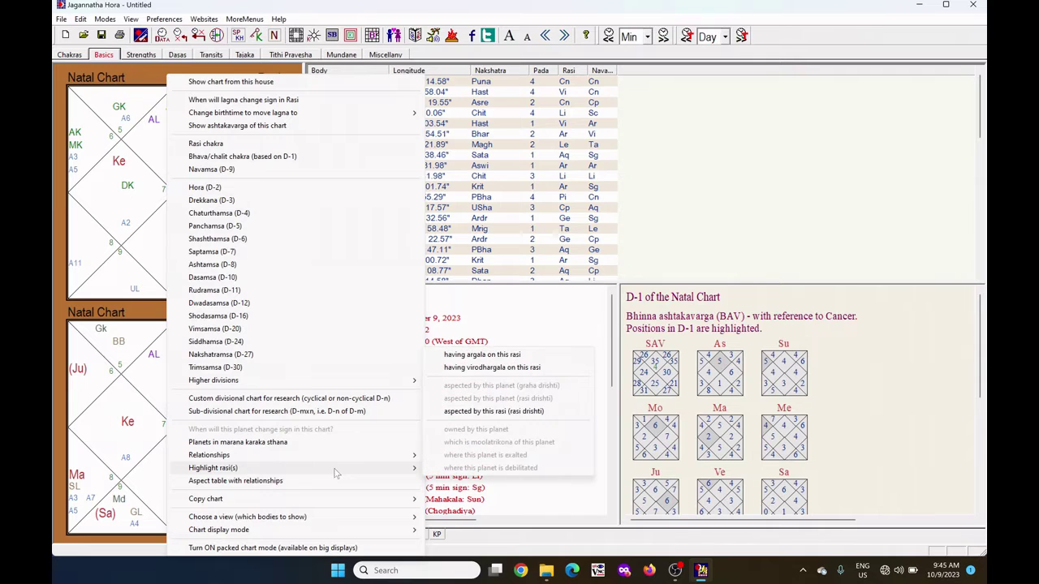
{"action": "left_click", "coordinate": [585, 414]}
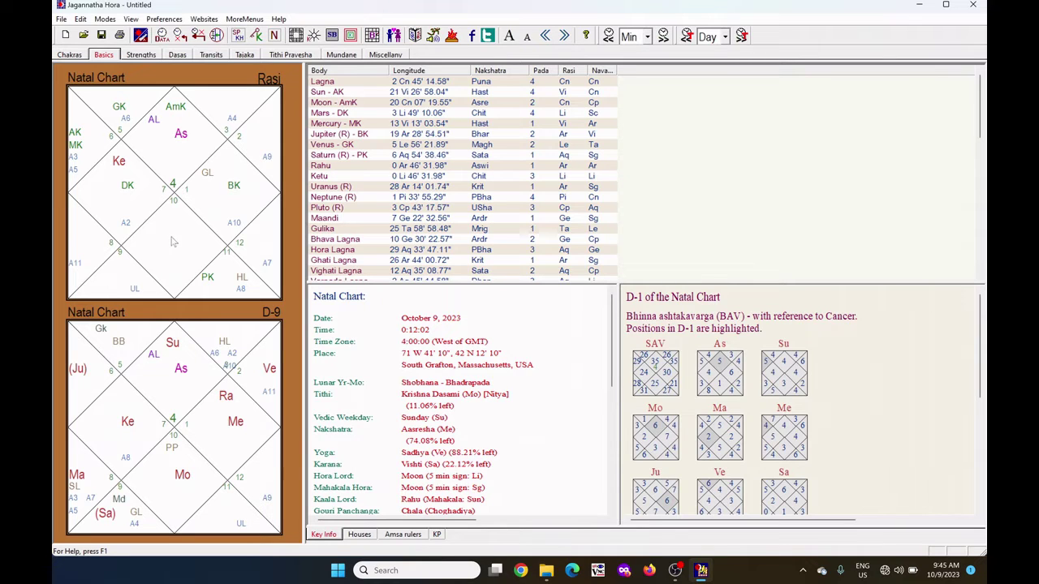
Step: Highlight the rasis having argala on the lagna's rasi in the Rasi chart, and clear the highlighting after viewing it
{"action": "right_click", "coordinate": [170, 167]}
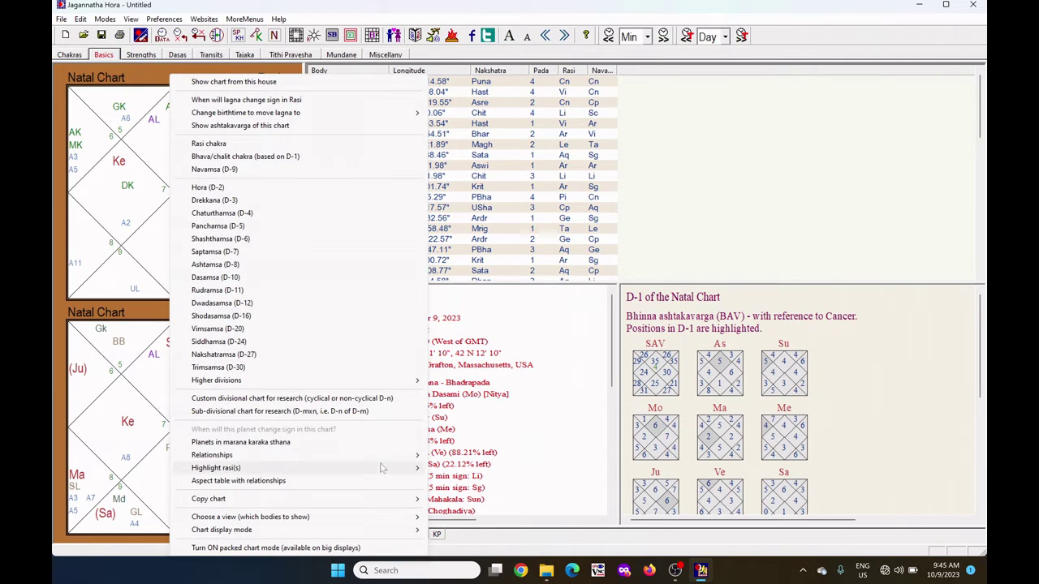
{"action": "mouse_move", "coordinate": [383, 470]}
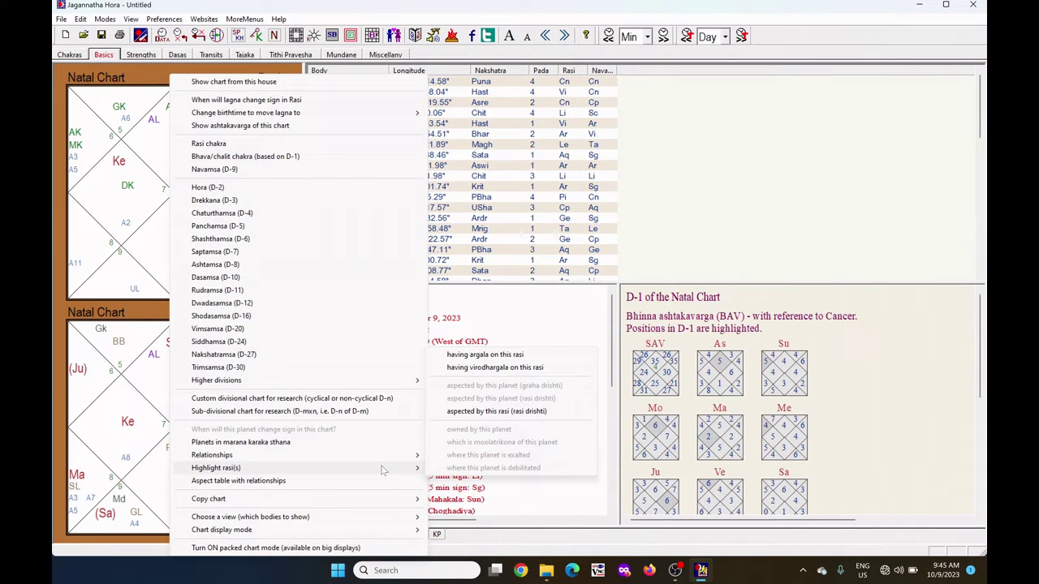
{"action": "left_click", "coordinate": [549, 357]}
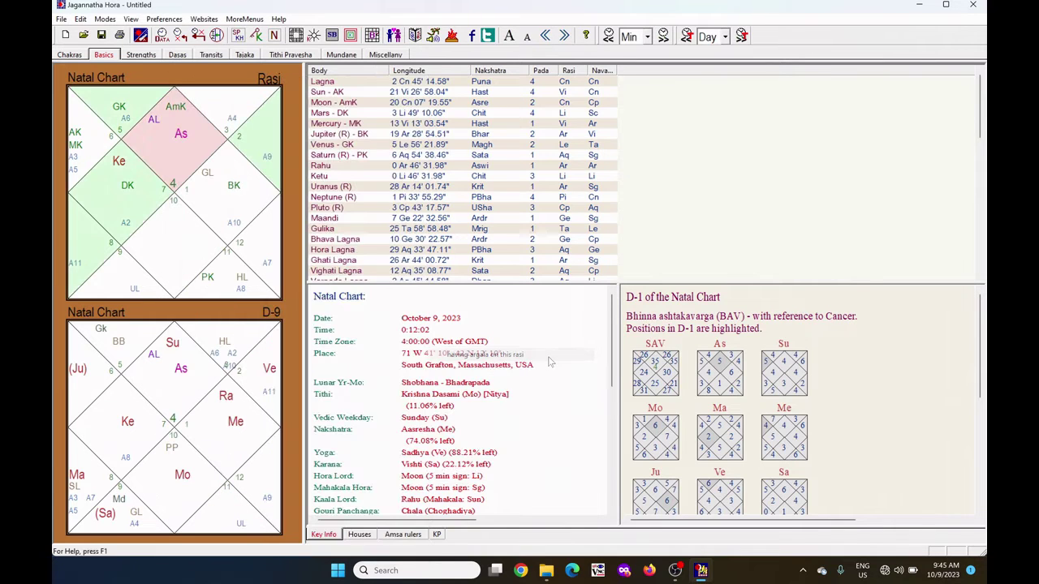
{"action": "left_click", "coordinate": [233, 201]}
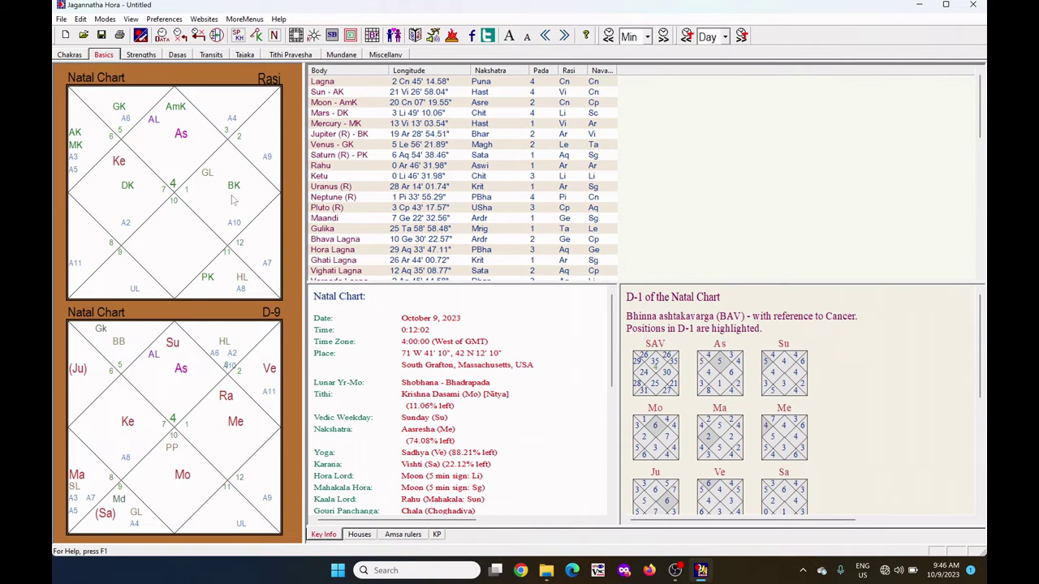
Step: Highlight the rasis having virodhargala on the lagna's rasi in the Rasi chart, and clear the highlighting after viewing it
{"action": "right_click", "coordinate": [173, 163]}
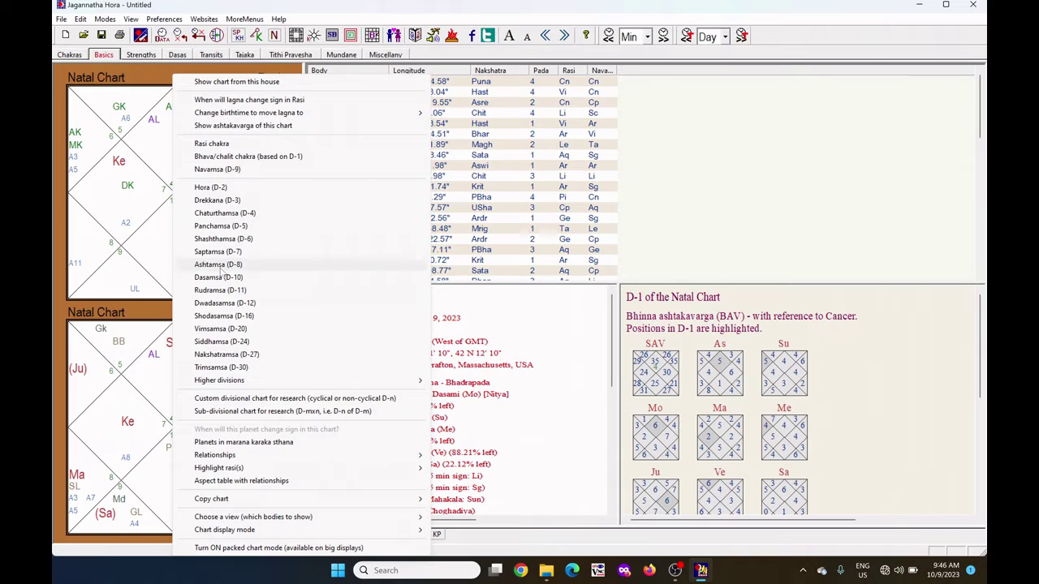
{"action": "mouse_move", "coordinate": [386, 474]}
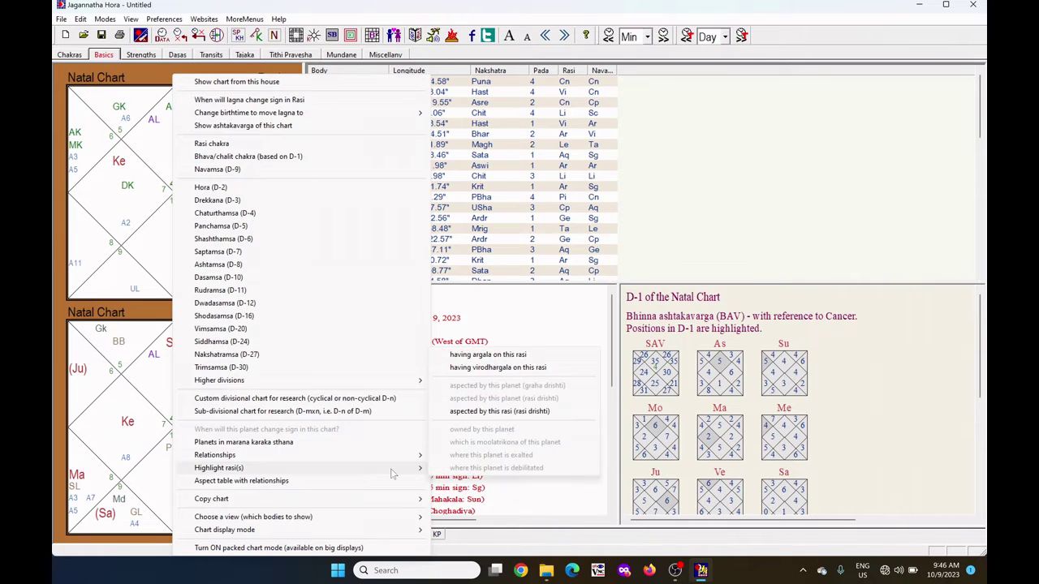
{"action": "left_click", "coordinate": [593, 372]}
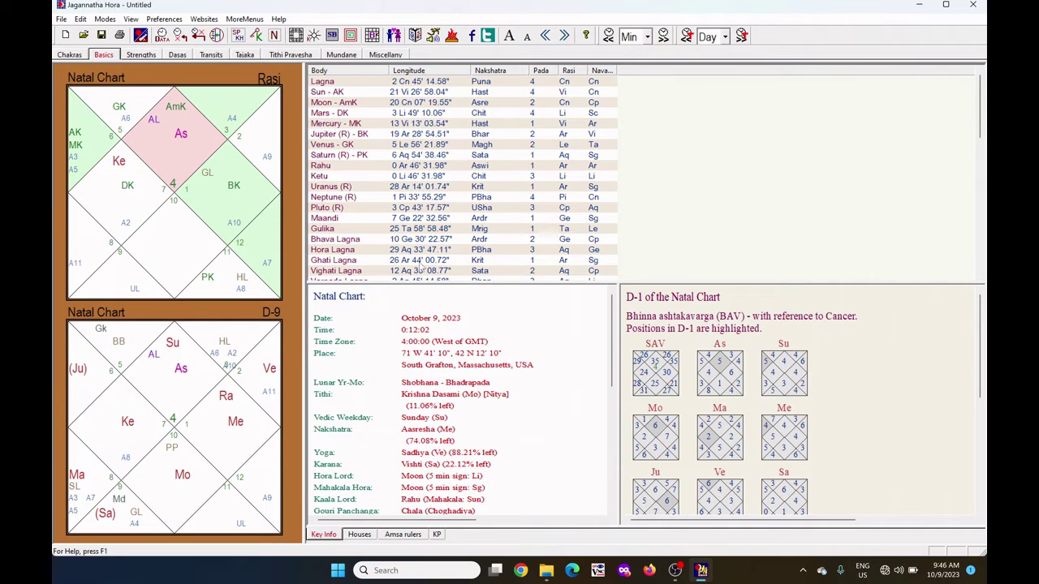
{"action": "left_click", "coordinate": [193, 248]}
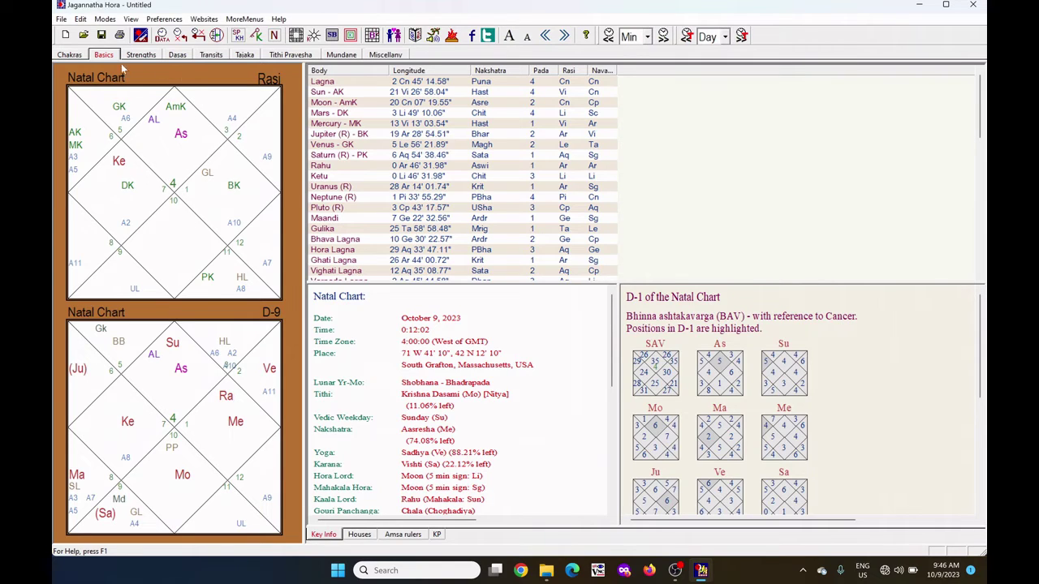
Step: Show the Chara dasa (Parasara) and divide its first Cn maha dasa and Cn antardasa into their sub-periods
{"action": "left_click", "coordinate": [178, 54]}
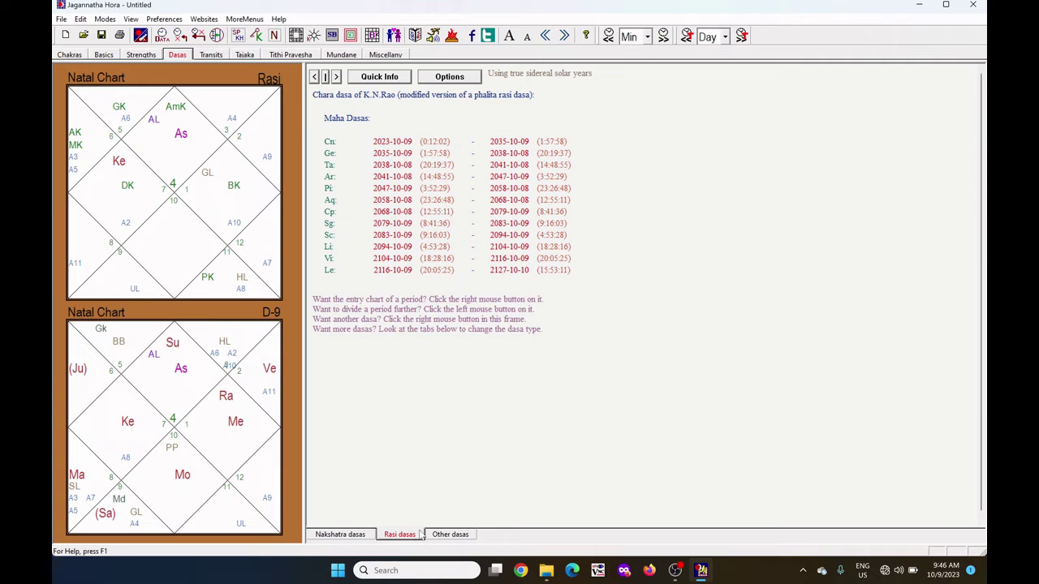
{"action": "left_click", "coordinate": [333, 98]}
{"action": "right_click", "coordinate": [819, 228]}
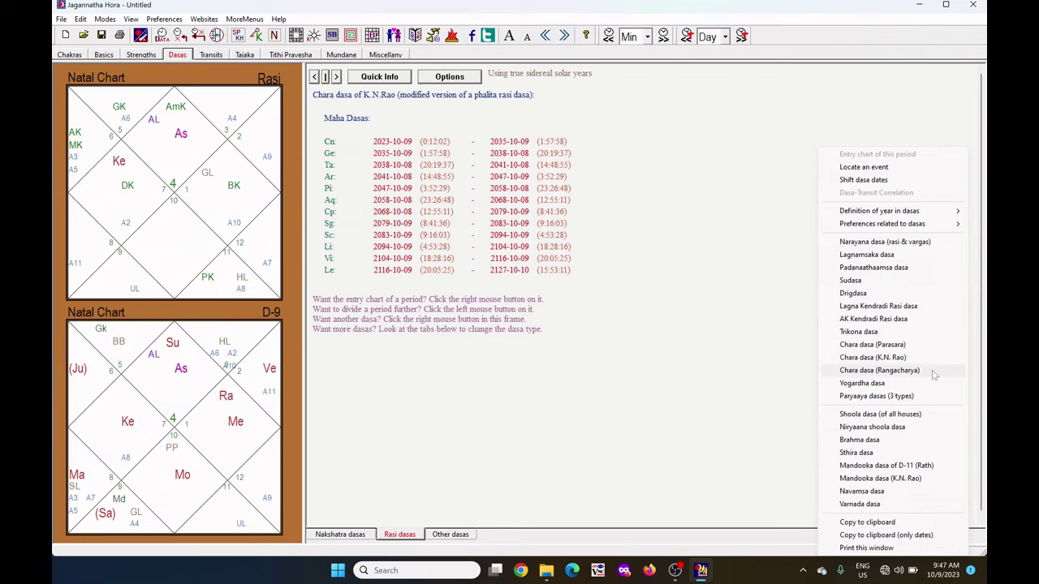
{"action": "left_click", "coordinate": [923, 346]}
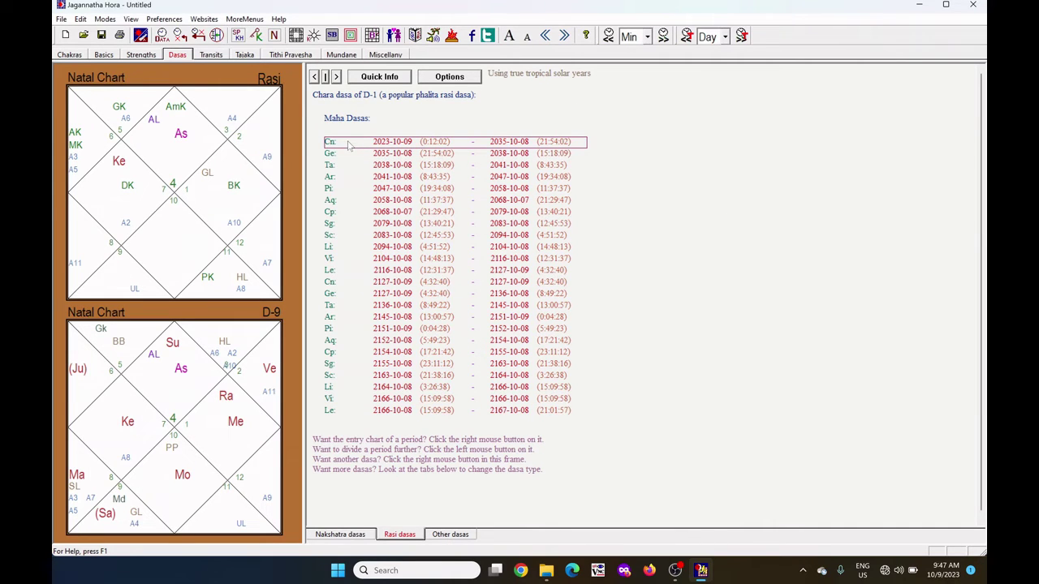
{"action": "left_click", "coordinate": [382, 145]}
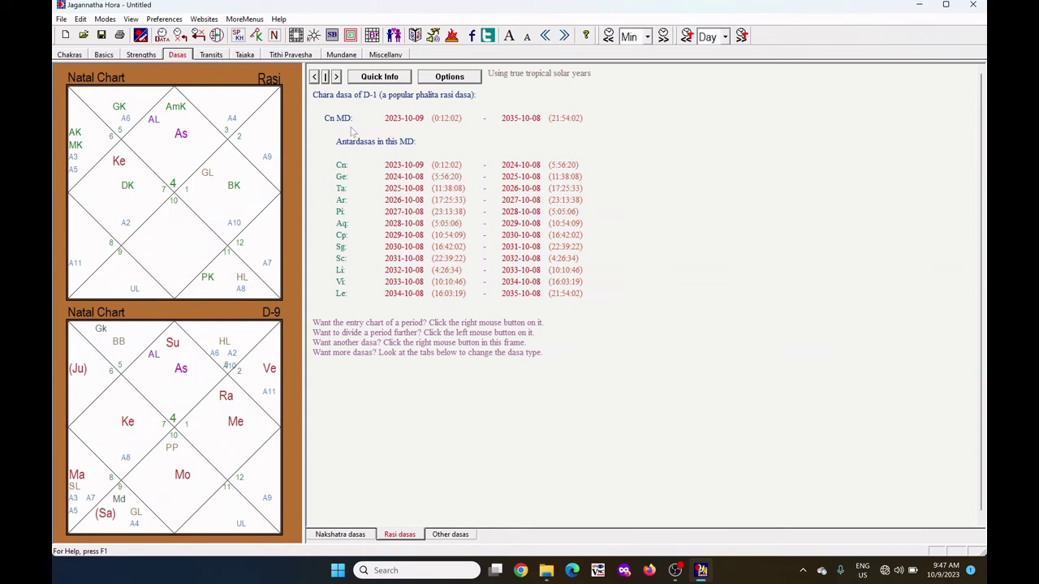
{"action": "left_click", "coordinate": [436, 167]}
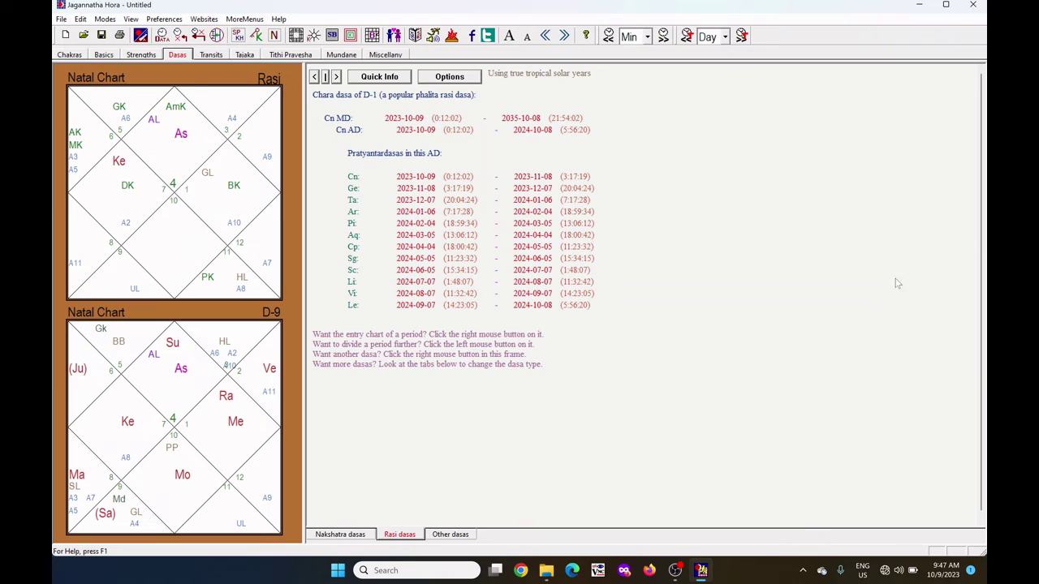
Step: Try using exceptions for both bhava arudha padas and graha arudha padas in the Arudha Pada calculation options
{"action": "left_click", "coordinate": [177, 21]}
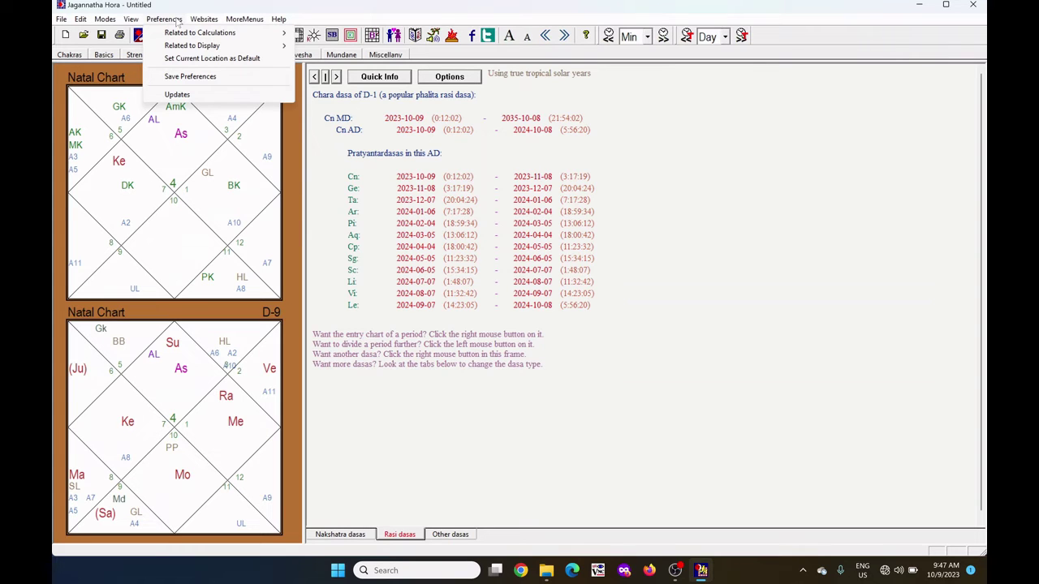
{"action": "mouse_move", "coordinate": [182, 34]}
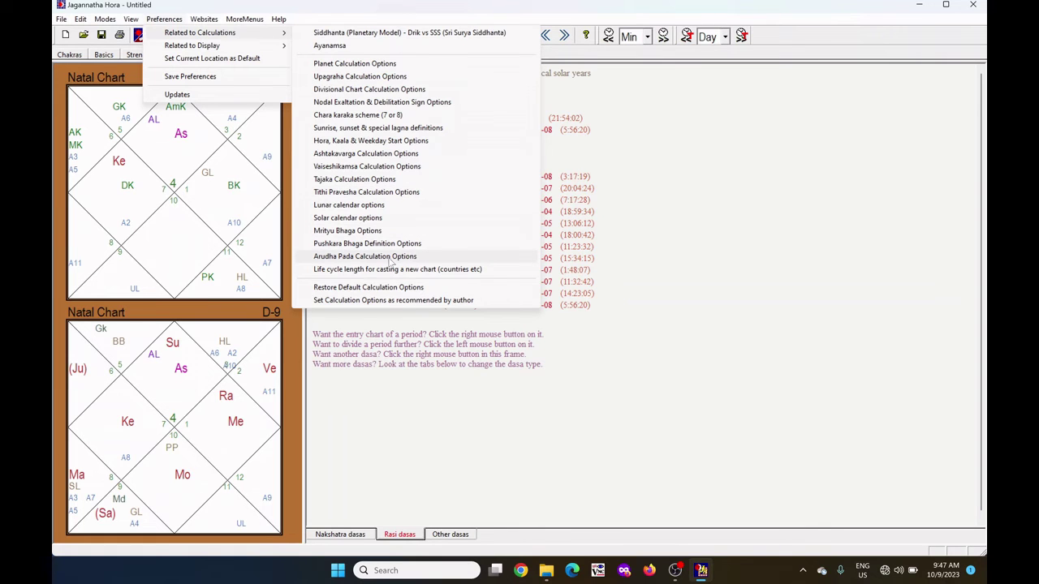
{"action": "left_click", "coordinate": [422, 260]}
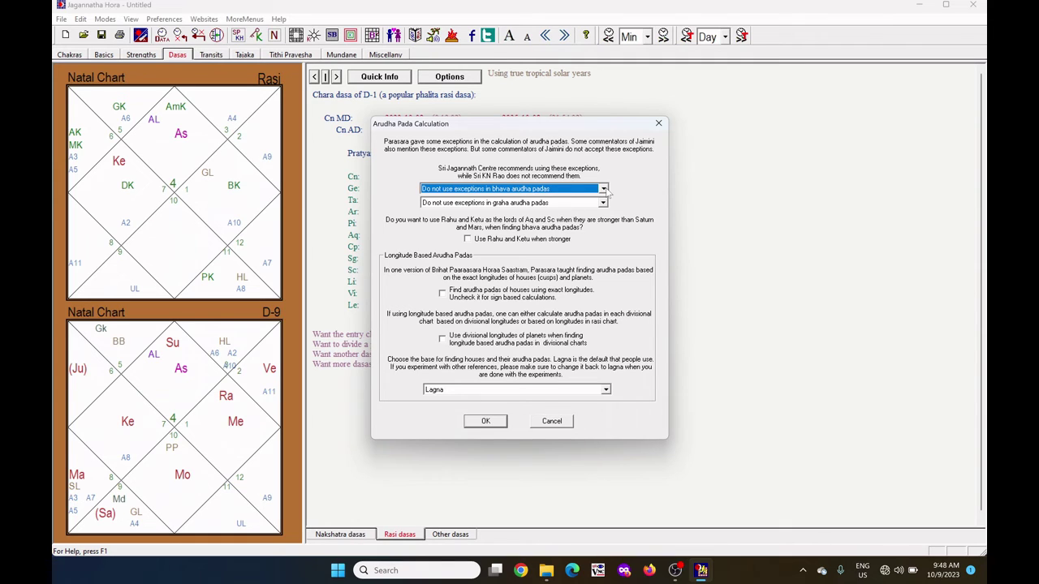
{"action": "left_click", "coordinate": [605, 189]}
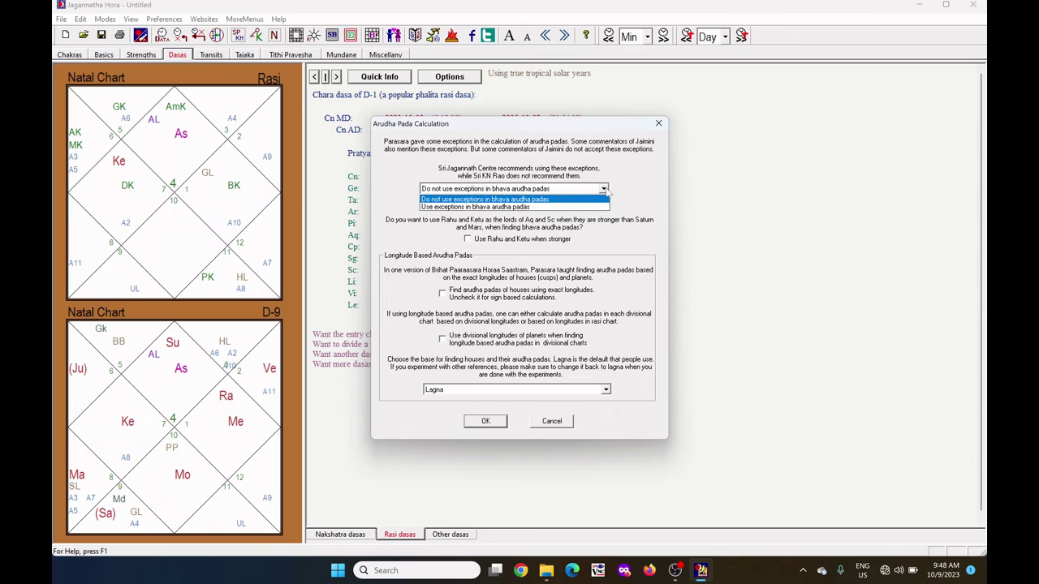
{"action": "left_click", "coordinate": [531, 207]}
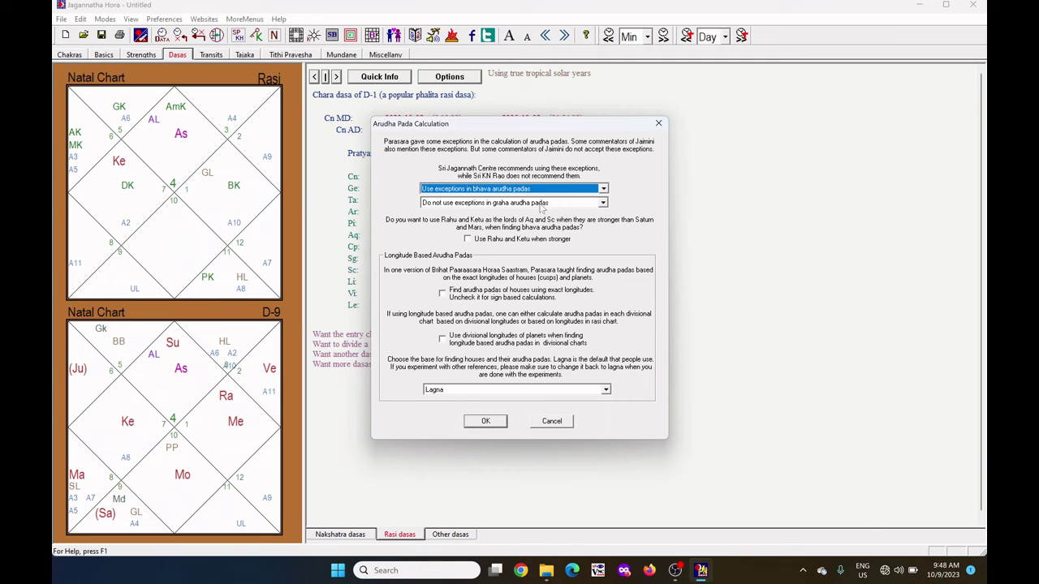
{"action": "left_click", "coordinate": [542, 203]}
{"action": "left_click", "coordinate": [542, 221]}
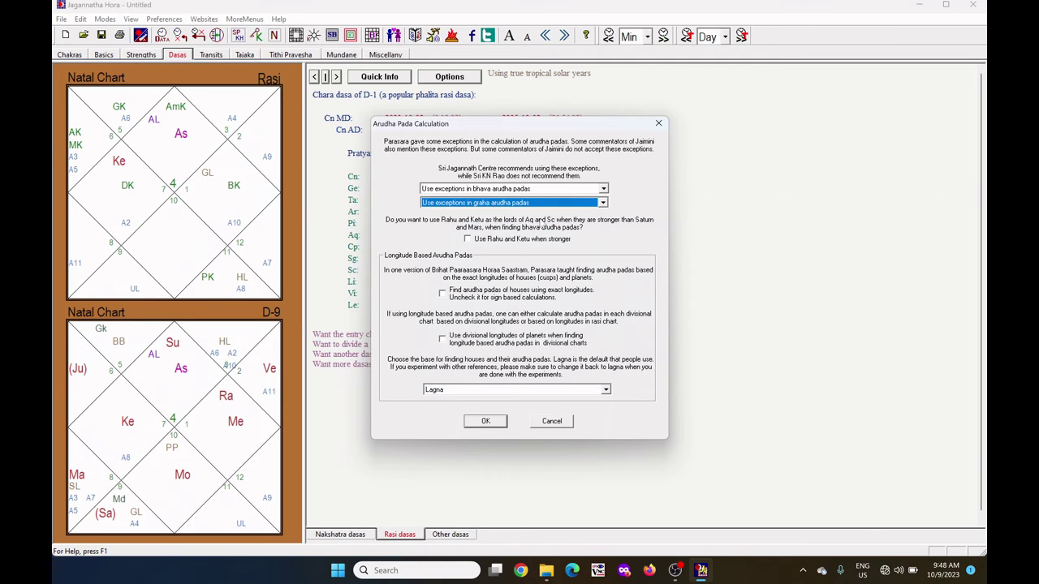
Step: Set graha and bhava arudha padas back to not using exceptions and cancel the Arudha Pada calculation options
{"action": "left_click", "coordinate": [541, 203]}
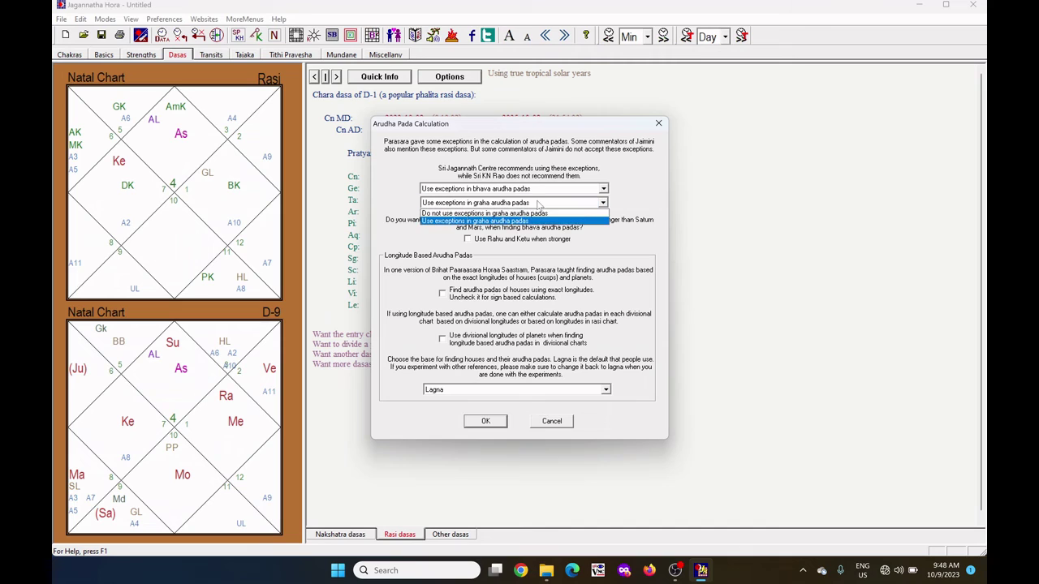
{"action": "left_click", "coordinate": [540, 214]}
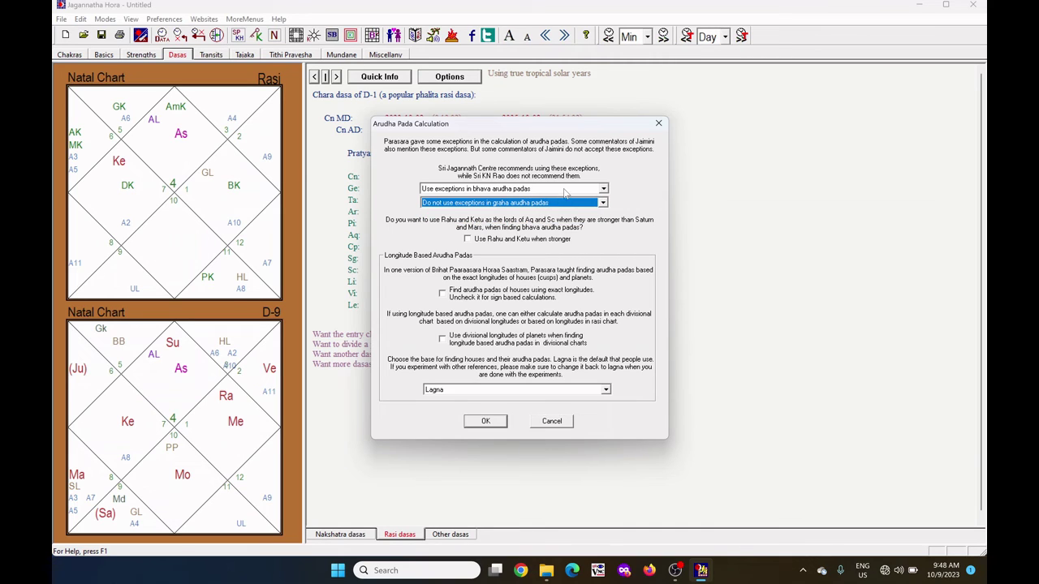
{"action": "left_click", "coordinate": [566, 189]}
{"action": "left_click", "coordinate": [563, 200]}
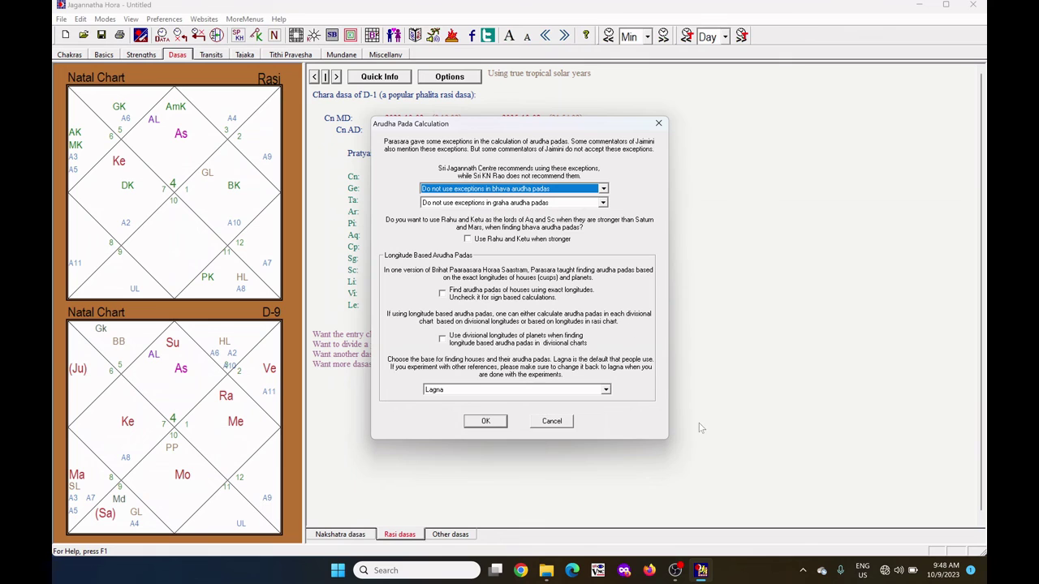
{"action": "left_click", "coordinate": [552, 422]}
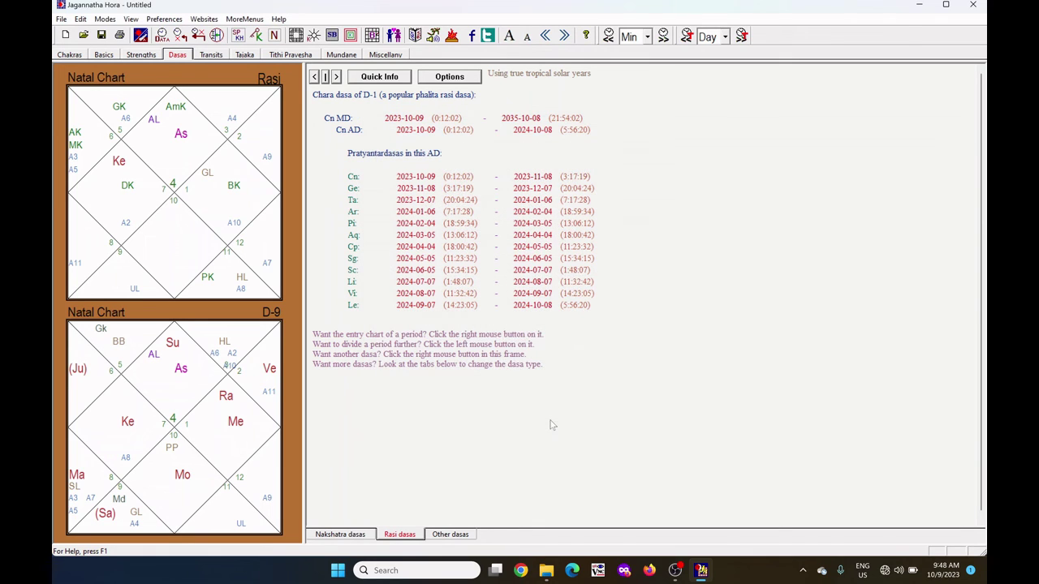